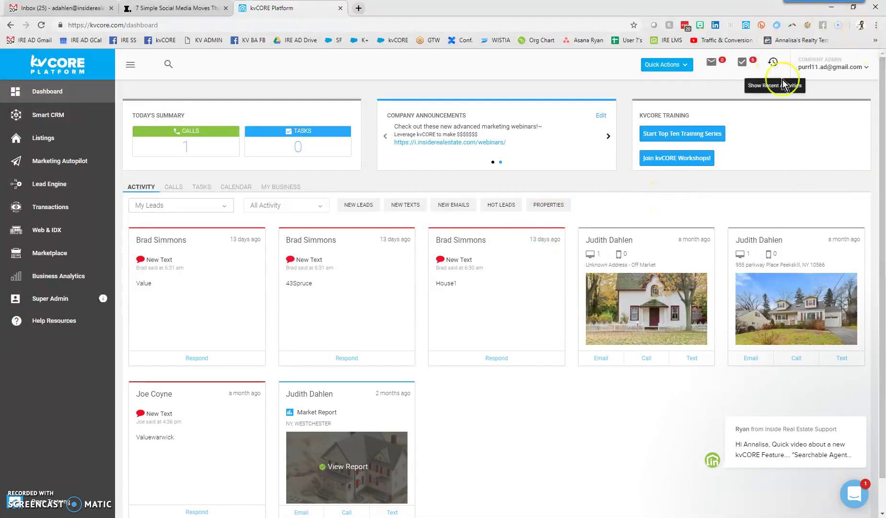
Open the agent's public website from the account details and go to its Areas We Cover section.
left_click(854, 70)
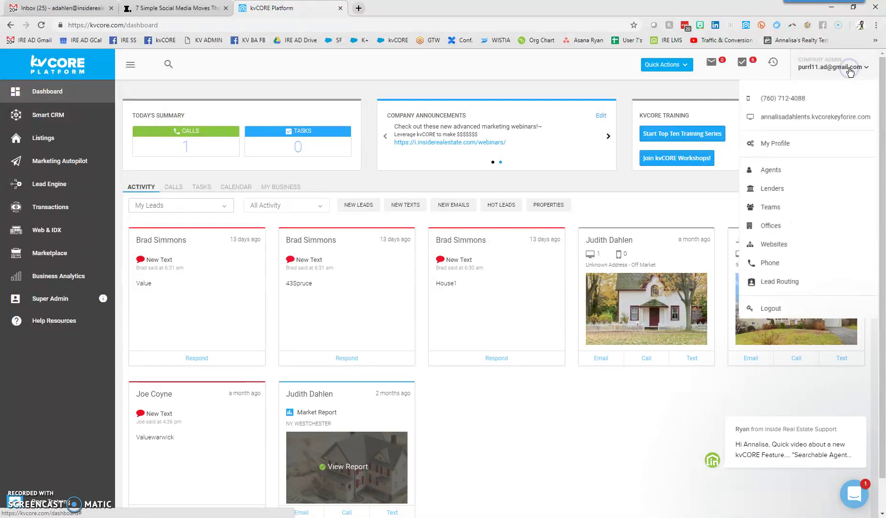
left_click(807, 121)
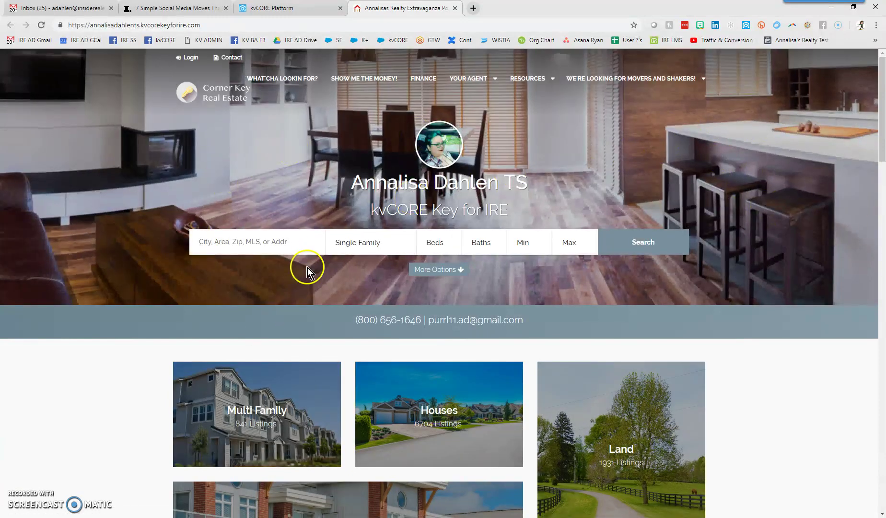
mouse_move(203, 381)
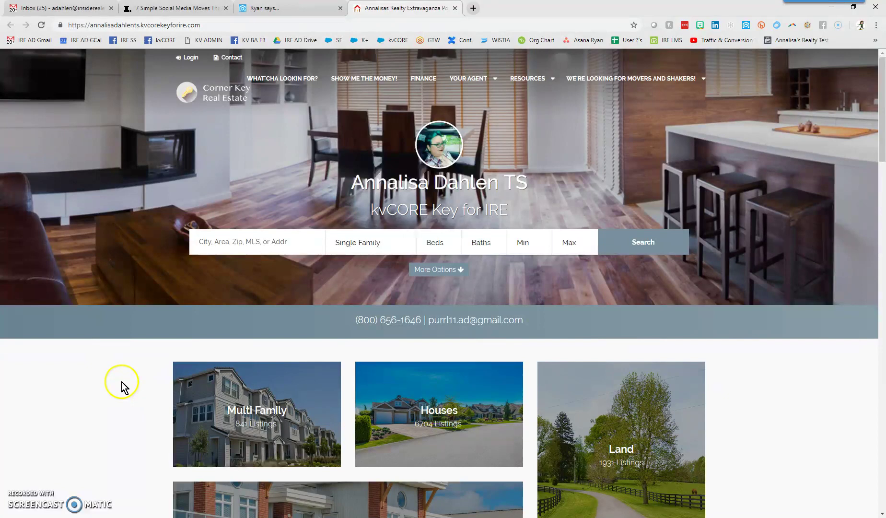
scroll(122, 384, "down", 15)
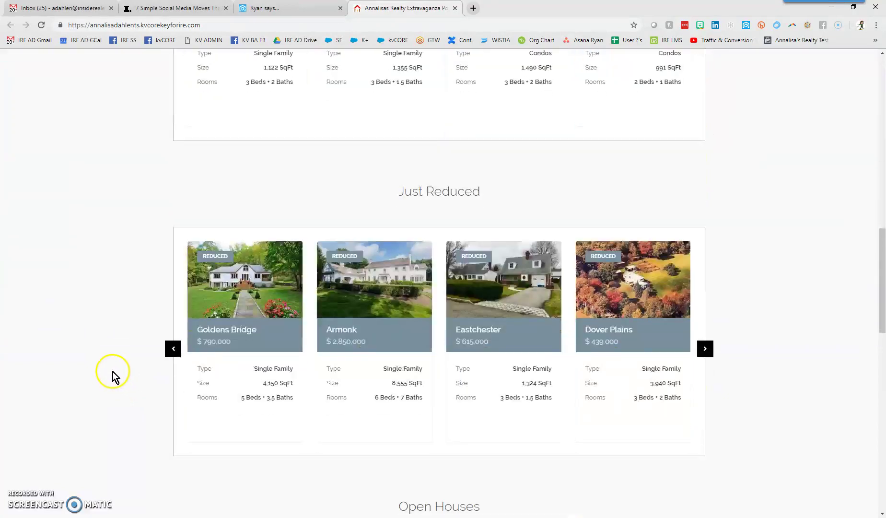
scroll(113, 372, "down", 13)
scroll(110, 368, "down", 2)
left_click_drag(495, 312, 387, 314)
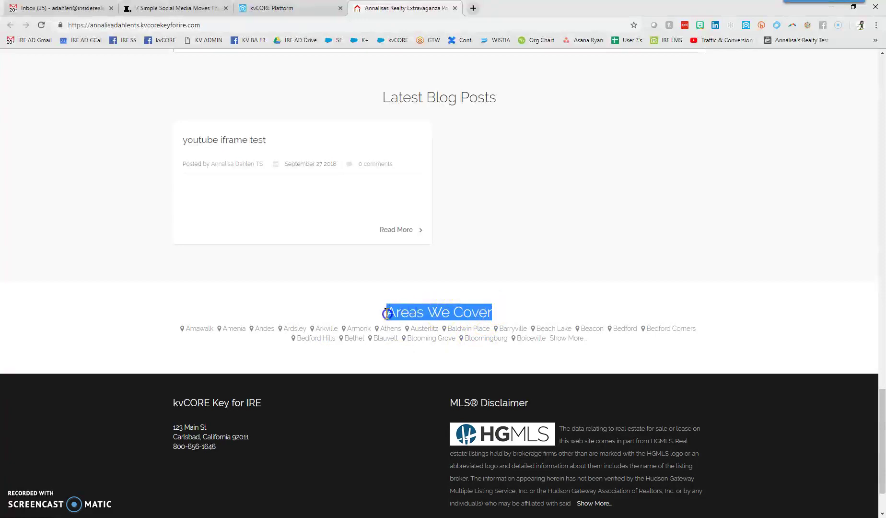
left_click(658, 292)
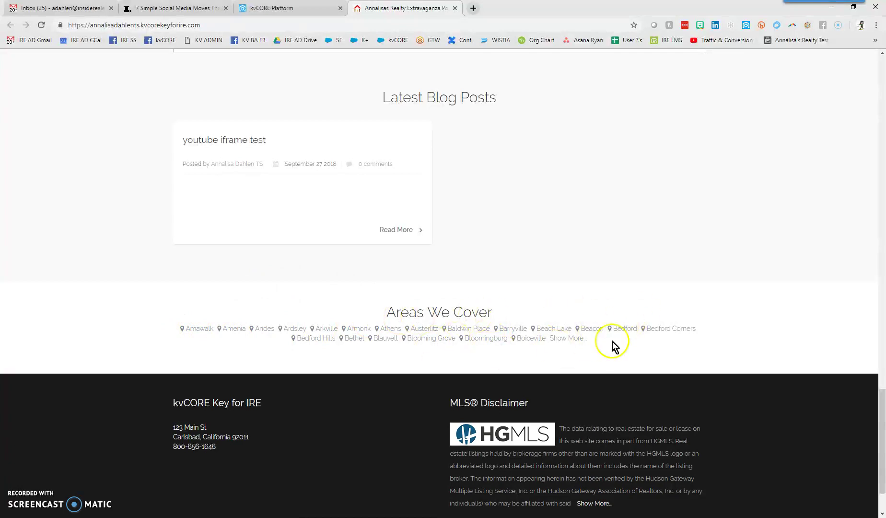
Expand the full list of covered areas and open the Amawalk area page.
left_click(570, 339)
scroll(759, 362, "down", 3)
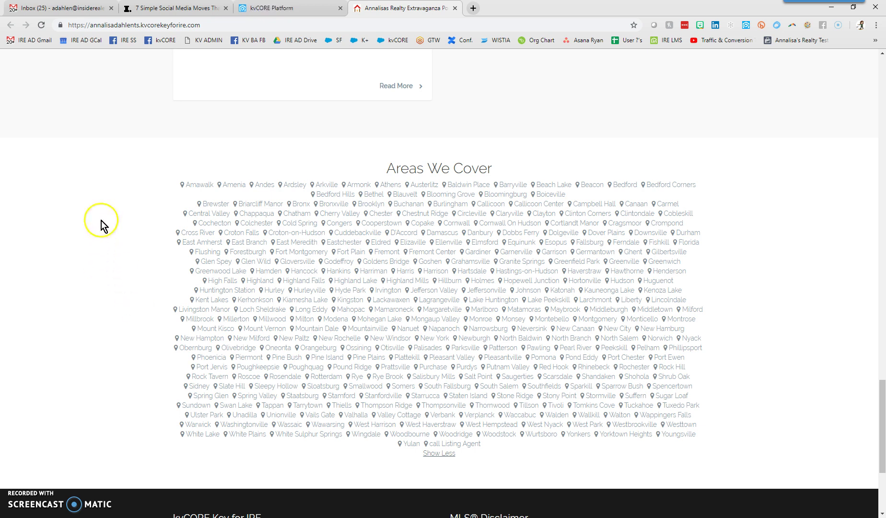
left_click(201, 187)
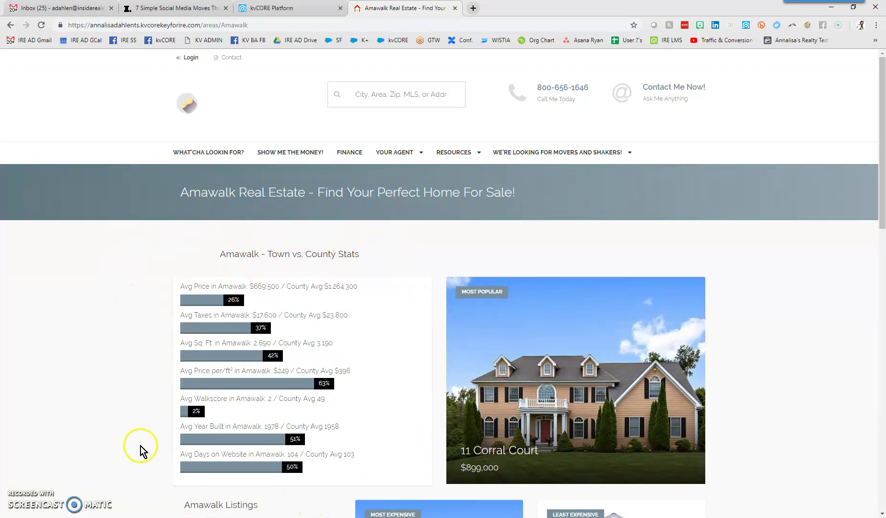
Examine the Amawalk page's town statistics, listings, market health chart, custom description text, areas and neighborhoods.
mouse_move(554, 287)
scroll(447, 416, "down", 5)
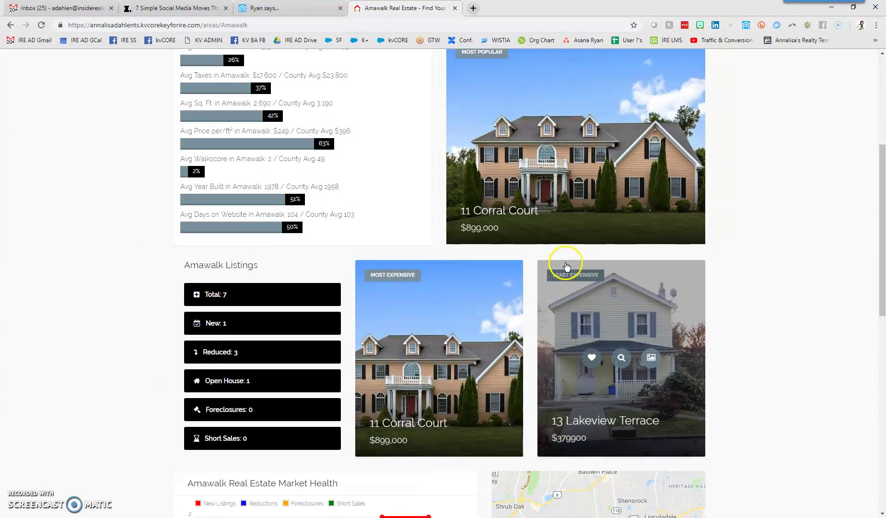
scroll(102, 339, "down", 3)
scroll(103, 339, "down", 1)
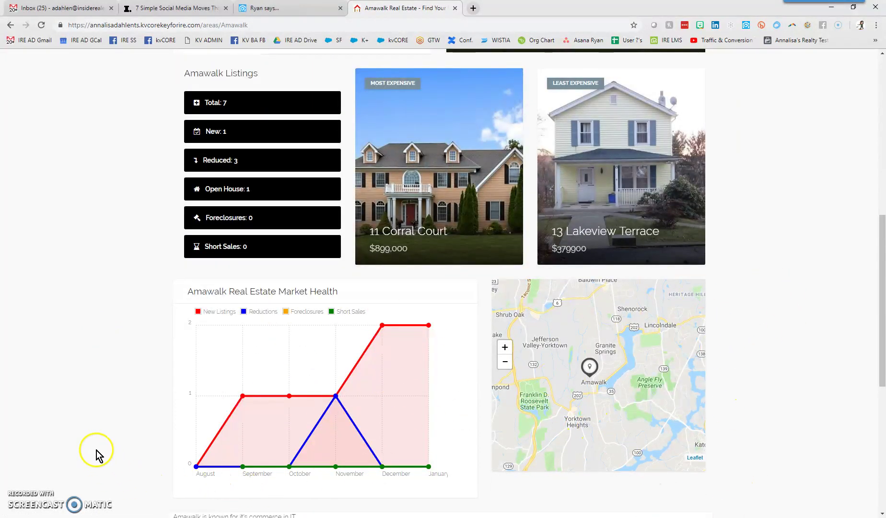
scroll(103, 439, "down", 4)
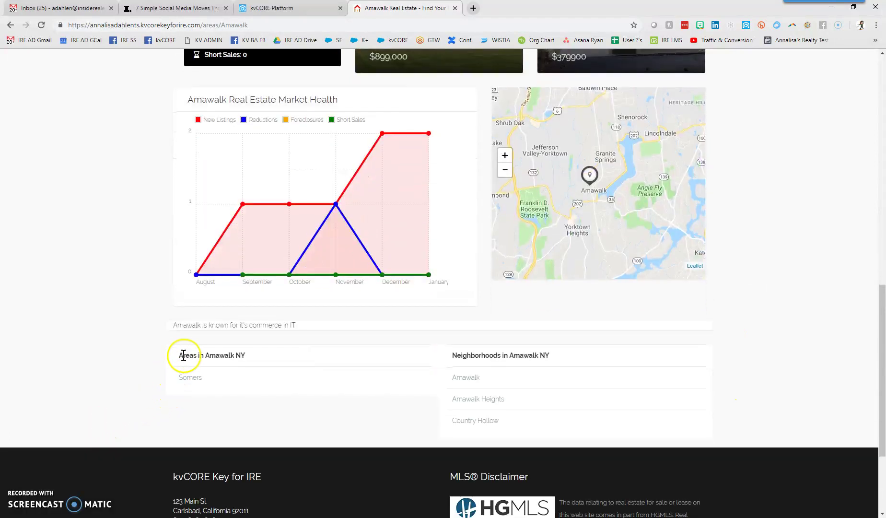
left_click_drag(178, 356, 248, 366)
left_click_drag(449, 356, 554, 366)
left_click(381, 441)
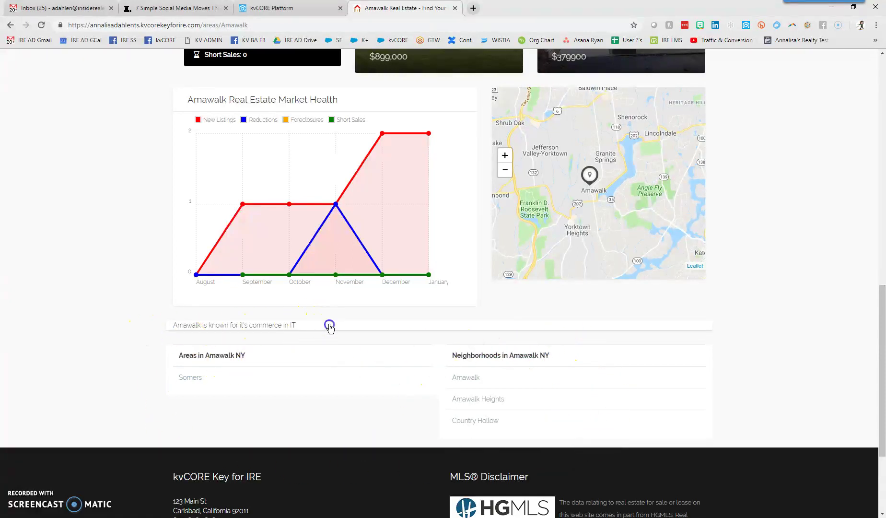
left_click_drag(198, 341, 168, 329)
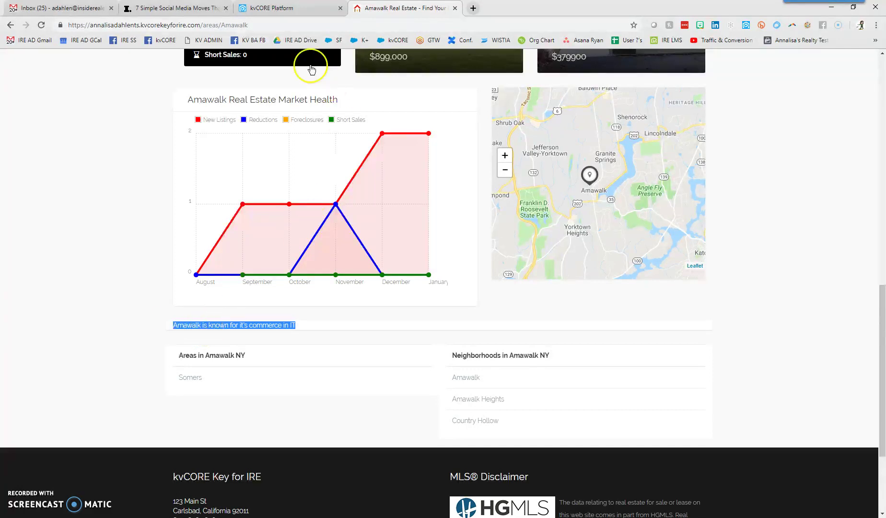
Switch to the kvCORE platform and open Service Areas and SEO in the website's site content, checking Custom Pages on the way.
left_click(298, 7)
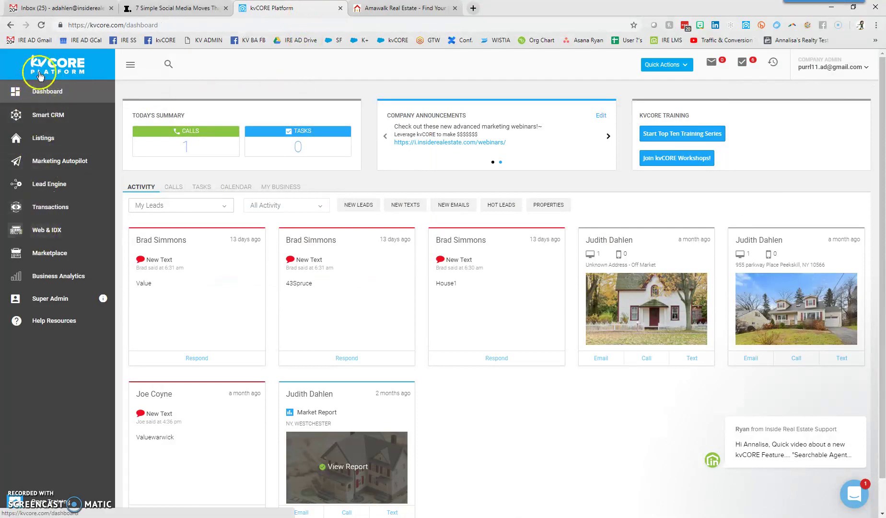
left_click(21, 234)
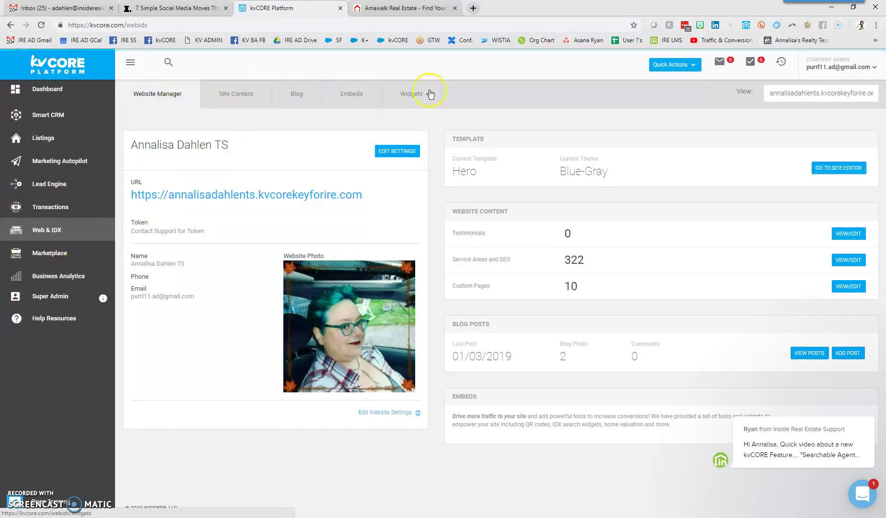
left_click(234, 93)
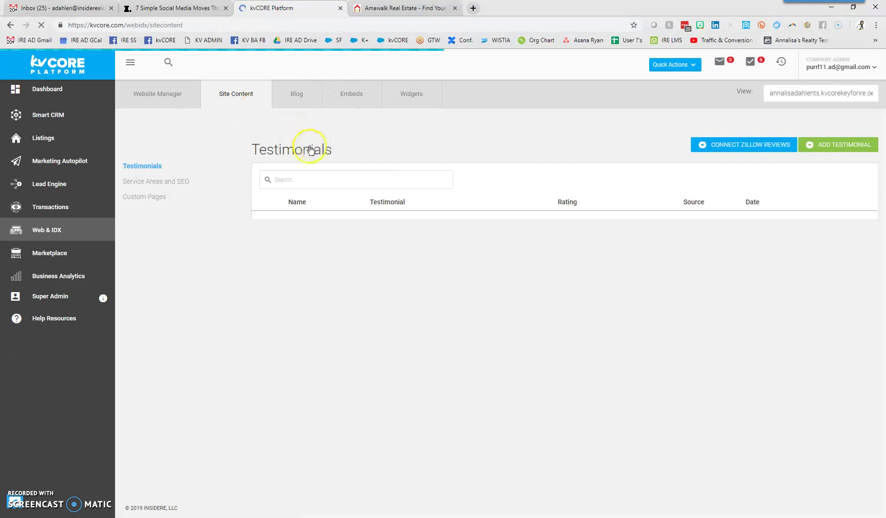
left_click(135, 187)
left_click(134, 201)
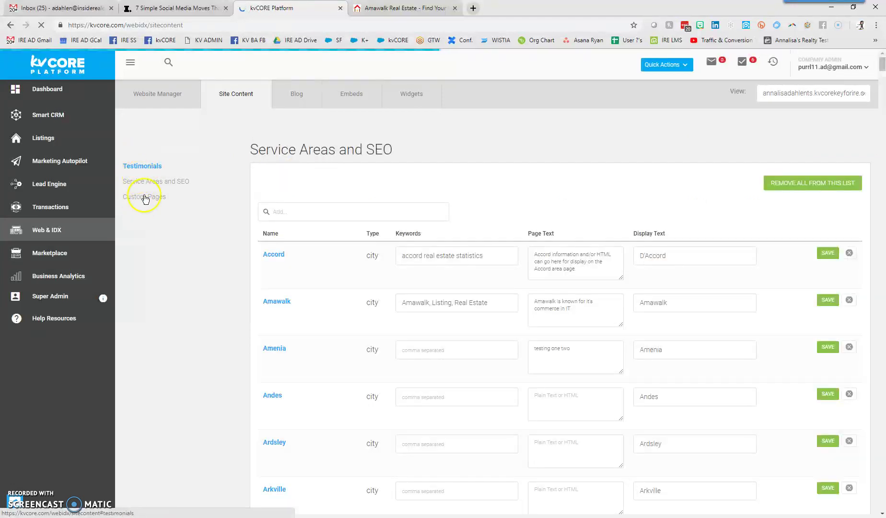
left_click(144, 185)
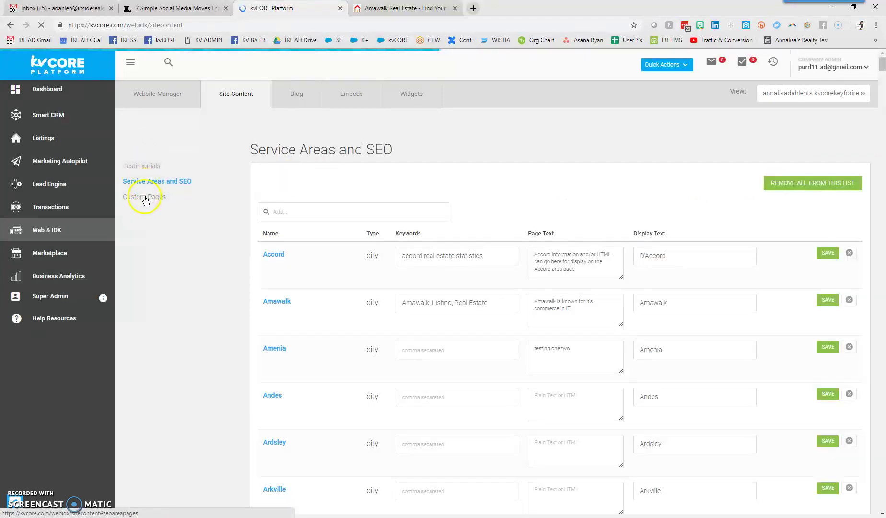
left_click(145, 198)
left_click(144, 183)
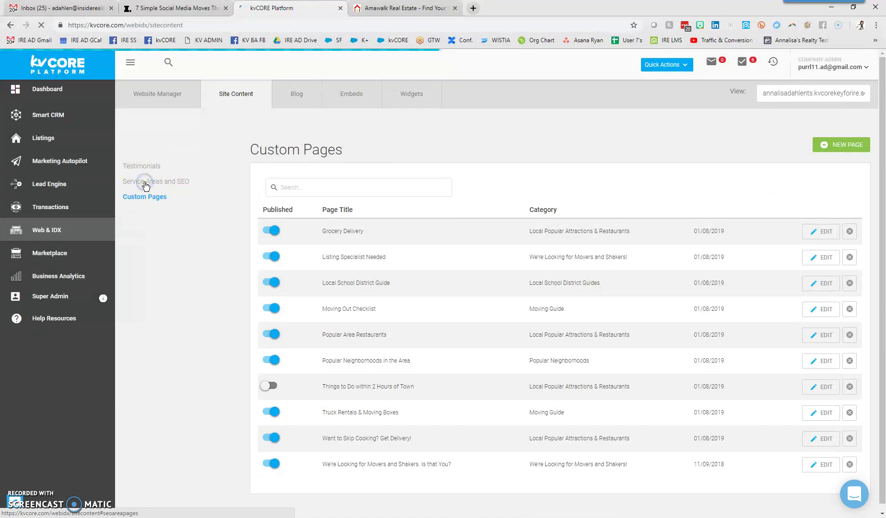
left_click(146, 185)
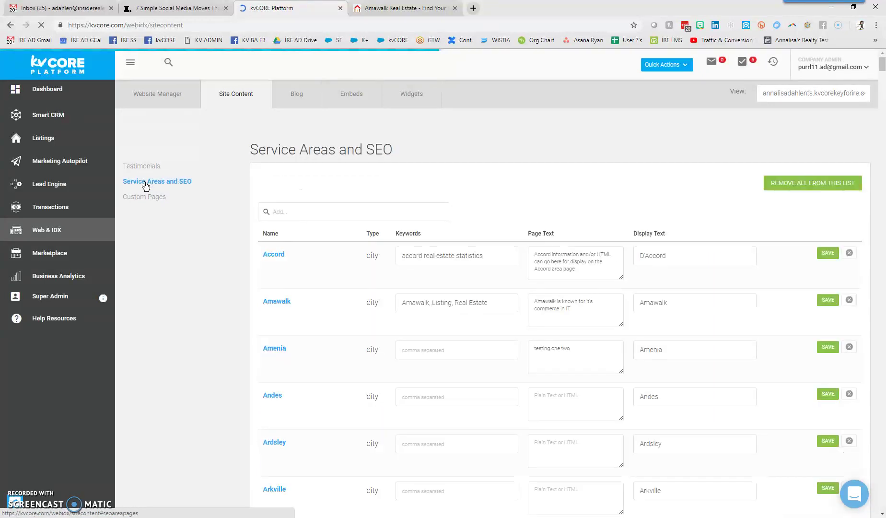
Return to the website manager overview and open Service Areas and SEO from its website content summary.
left_click(43, 232)
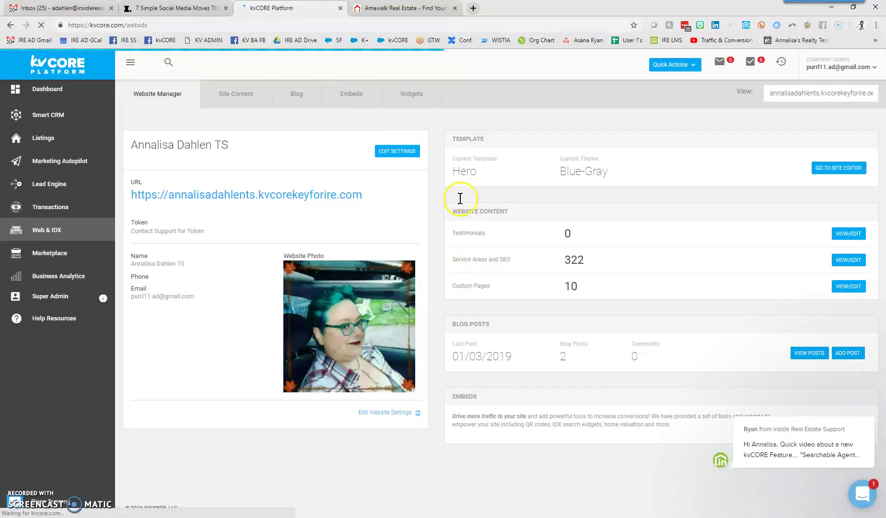
left_click_drag(453, 211, 506, 211)
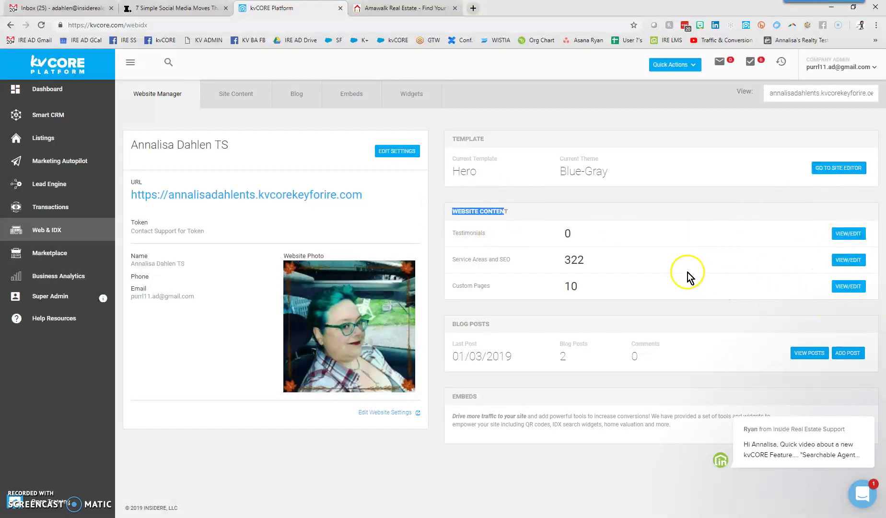
left_click_drag(515, 259, 452, 272)
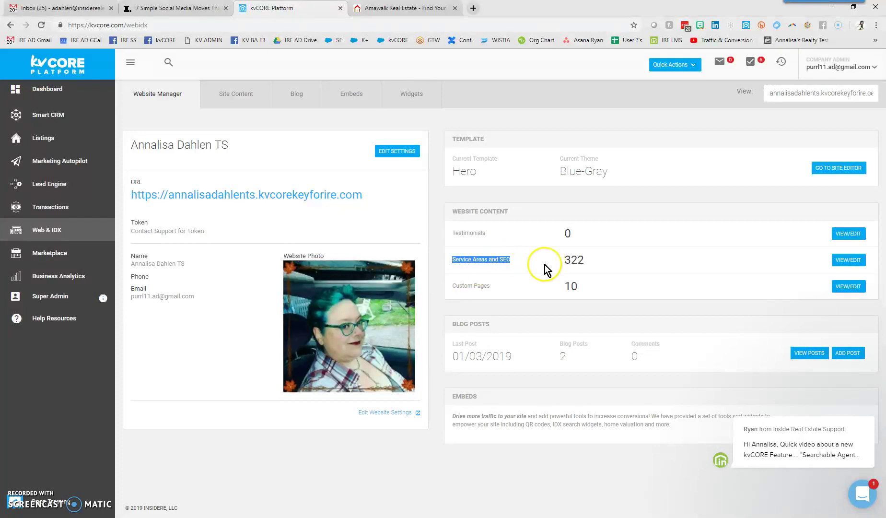
left_click(847, 260)
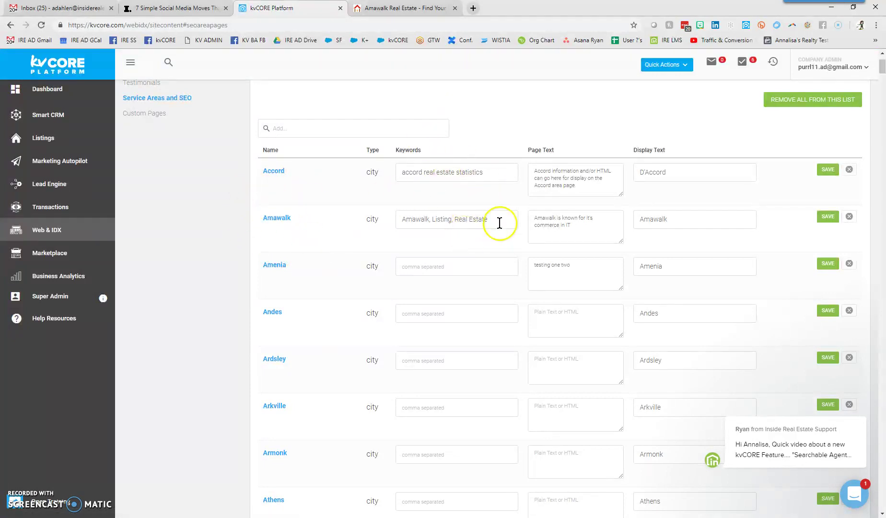
Review the keywords, page text and display text of the Amawalk entry and the display text of the Accord entry.
left_click_drag(494, 220, 396, 218)
left_click_drag(572, 226, 527, 214)
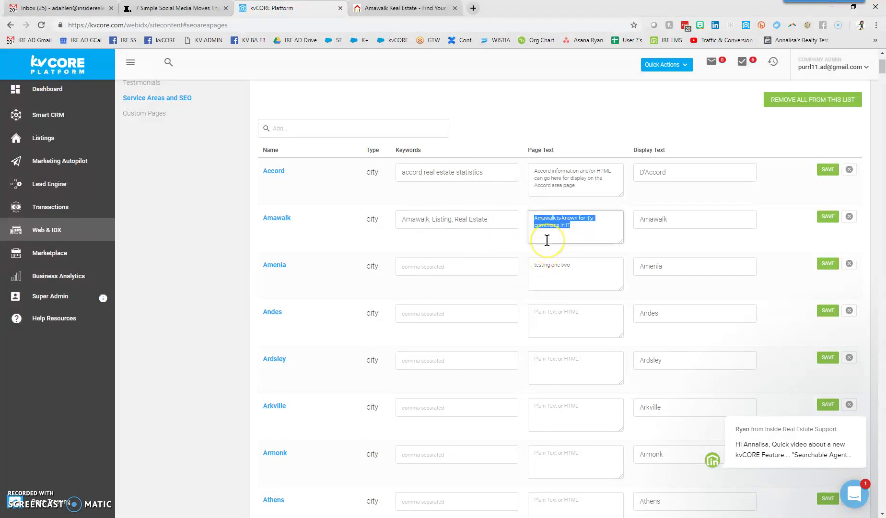
left_click_drag(666, 219, 641, 220)
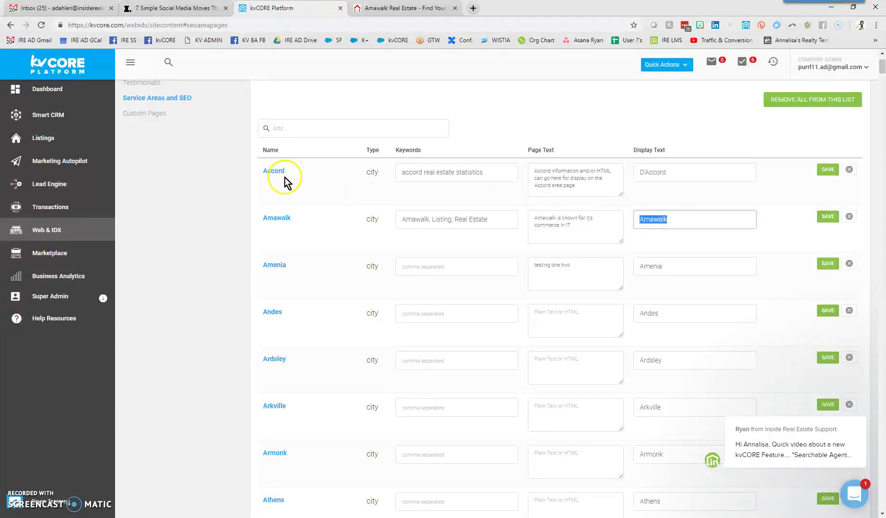
left_click(259, 178)
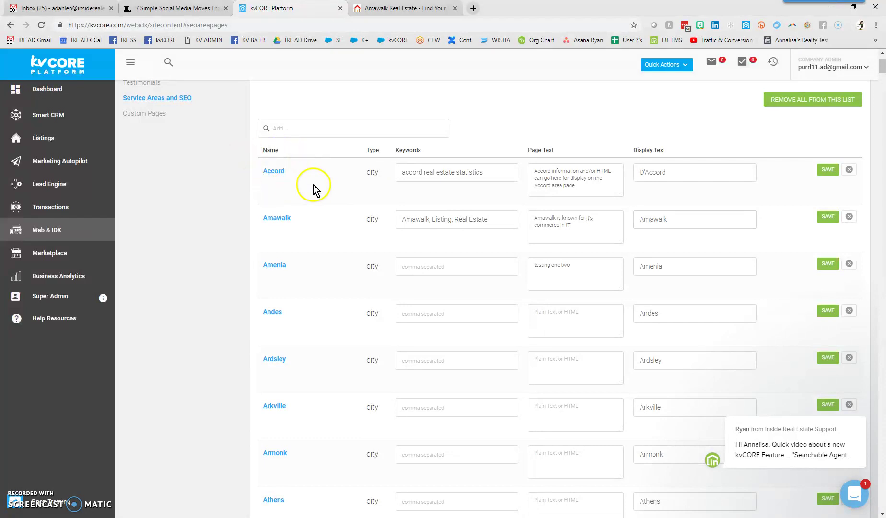
left_click(680, 170)
left_click_drag(680, 169, 633, 177)
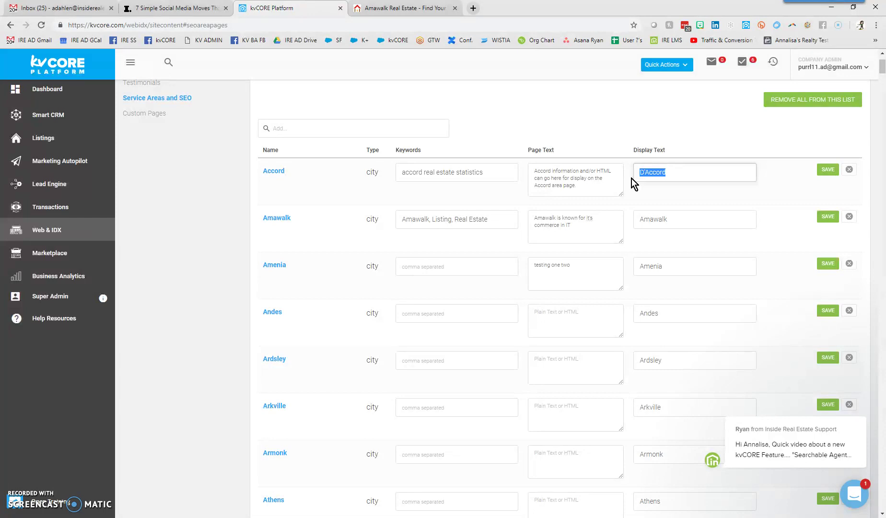
Switch to the public website, return to its full list of covered areas and open the D'Accord area page.
left_click(405, 8)
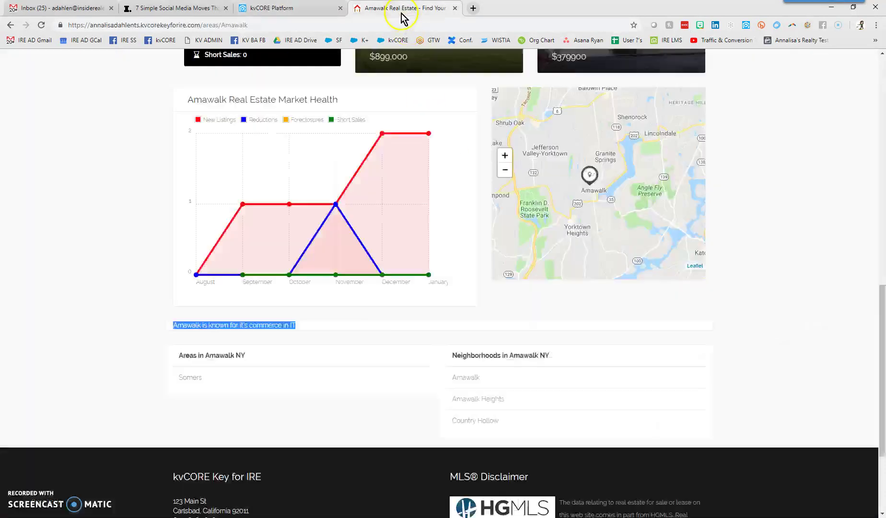
scroll(147, 192, "up", 6)
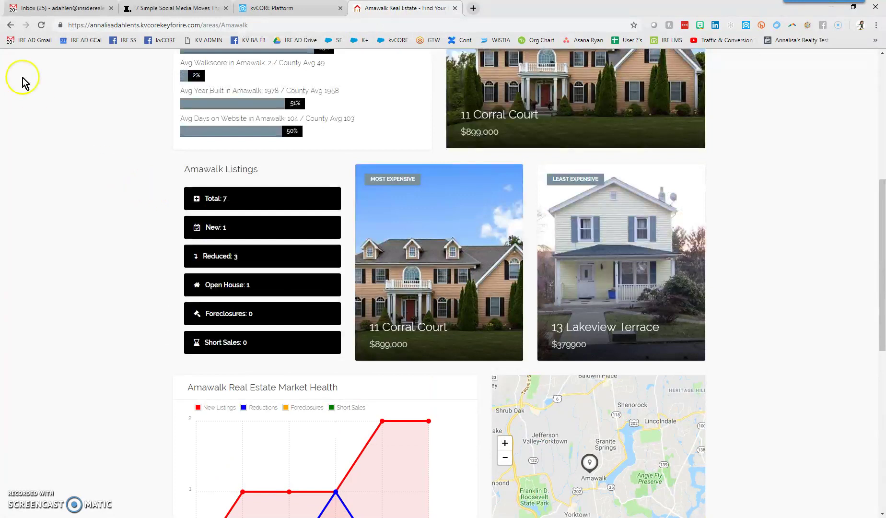
left_click(4, 26)
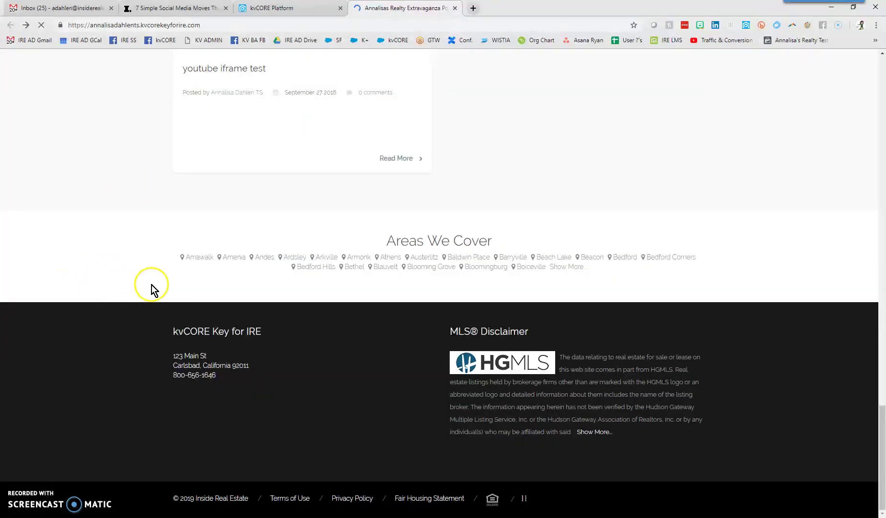
left_click(569, 267)
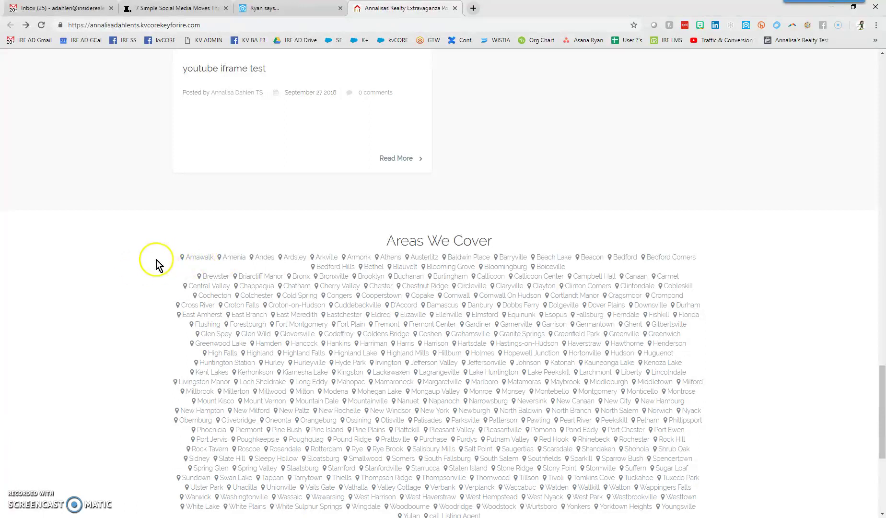
left_click(403, 307)
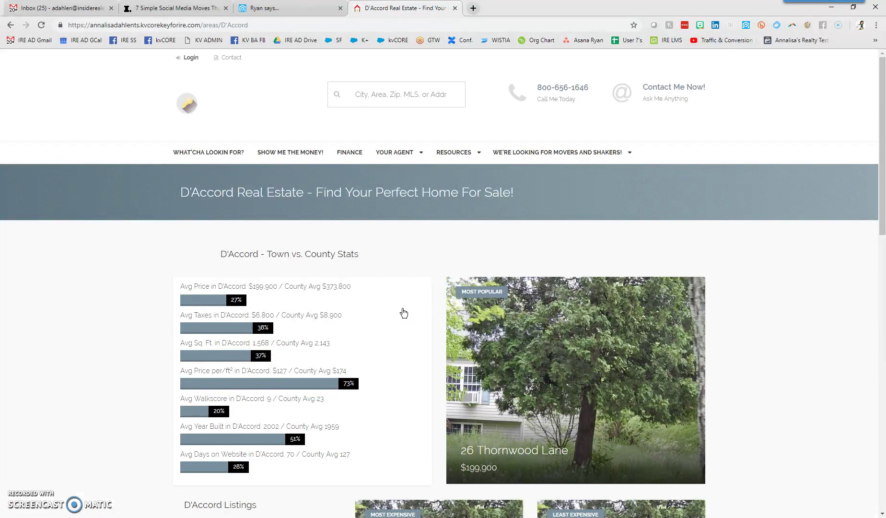
Switch to the kvCORE platform and set the Amenia entry's keywords to "horse property real estate".
left_click(277, 8)
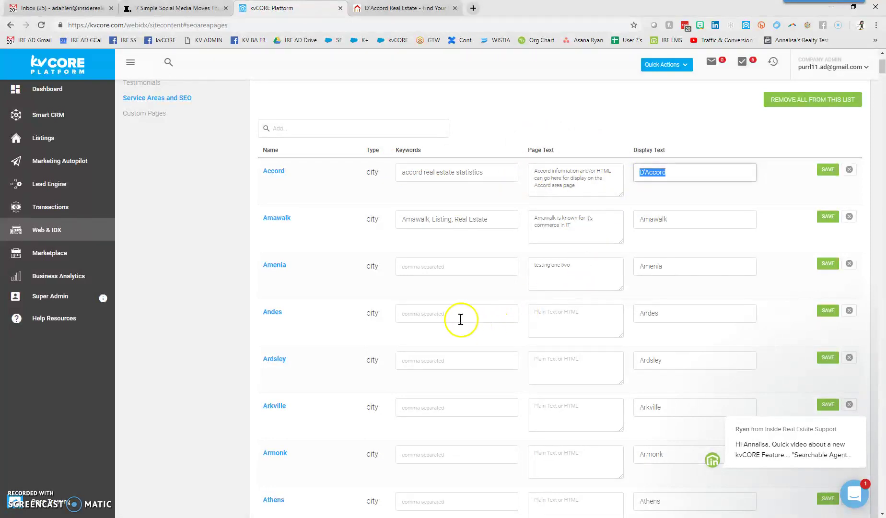
left_click(433, 267)
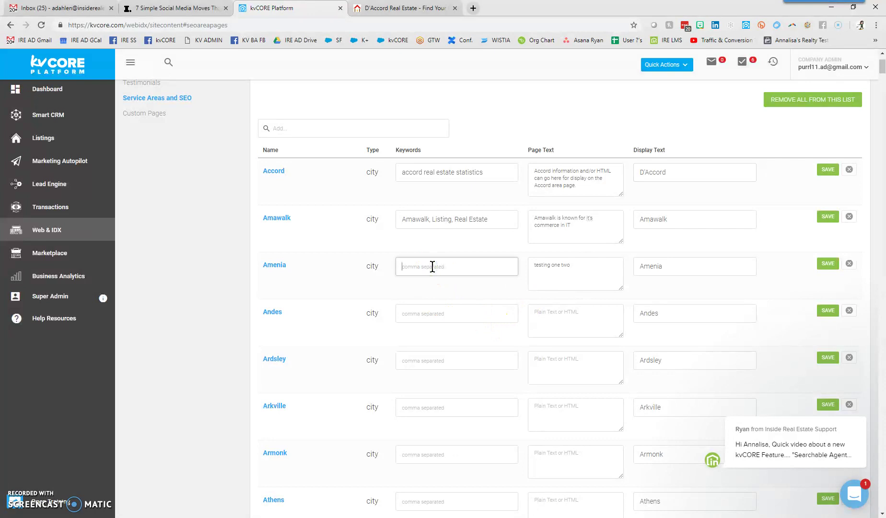
type("horse property real estate")
Replace Amenia's page text with "Eventing Horse Lovers Dream", clear the support notification and save the entry.
left_click_drag(573, 265, 530, 263)
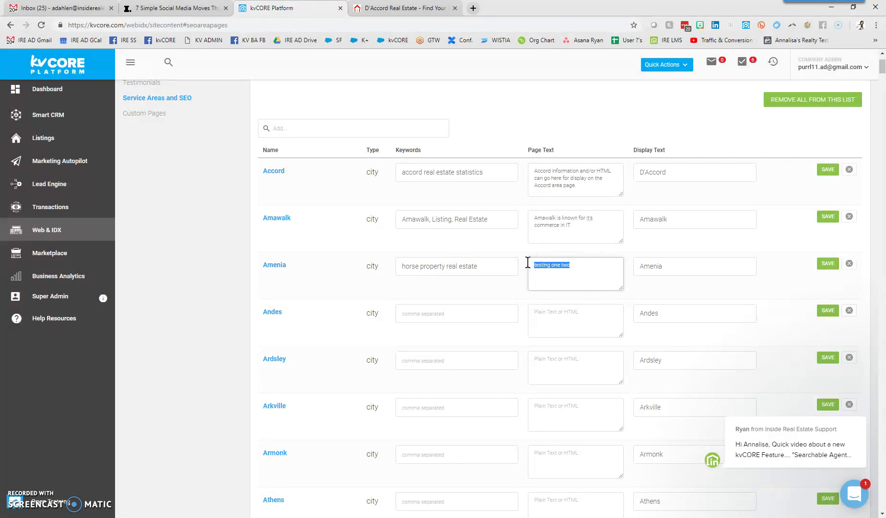
type("Even")
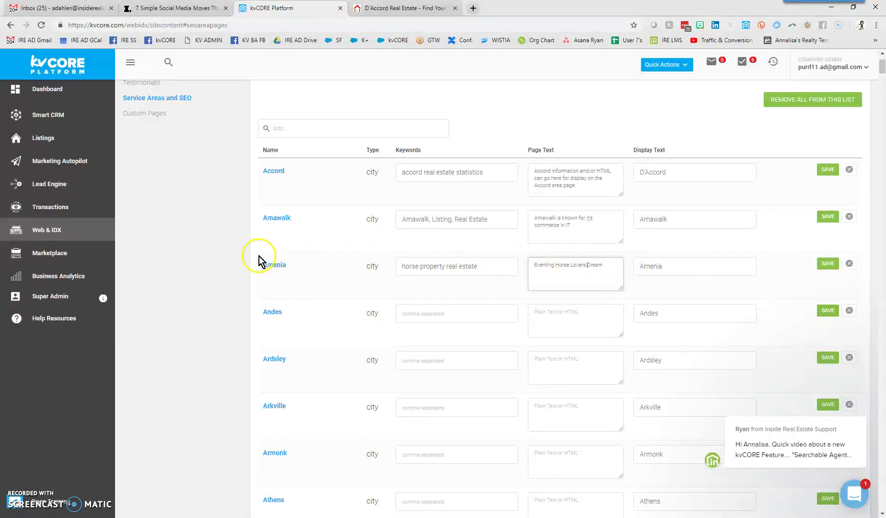
left_click(833, 266)
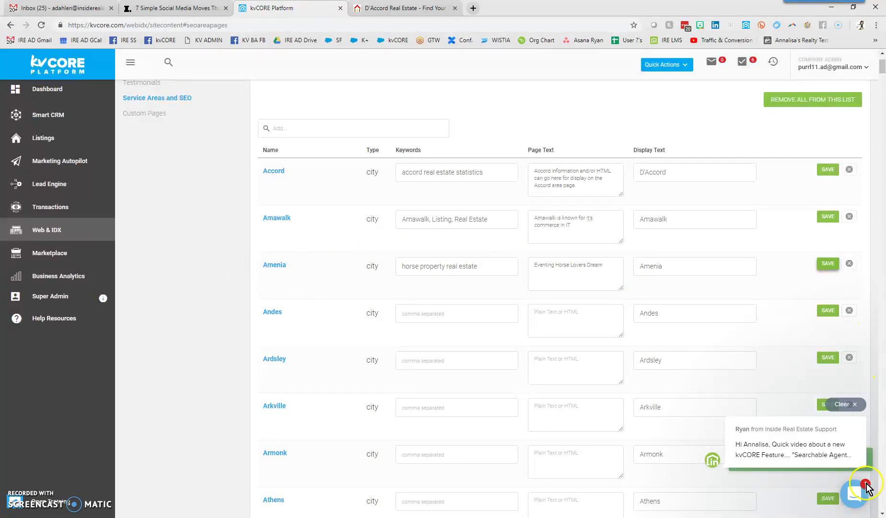
left_click(848, 407)
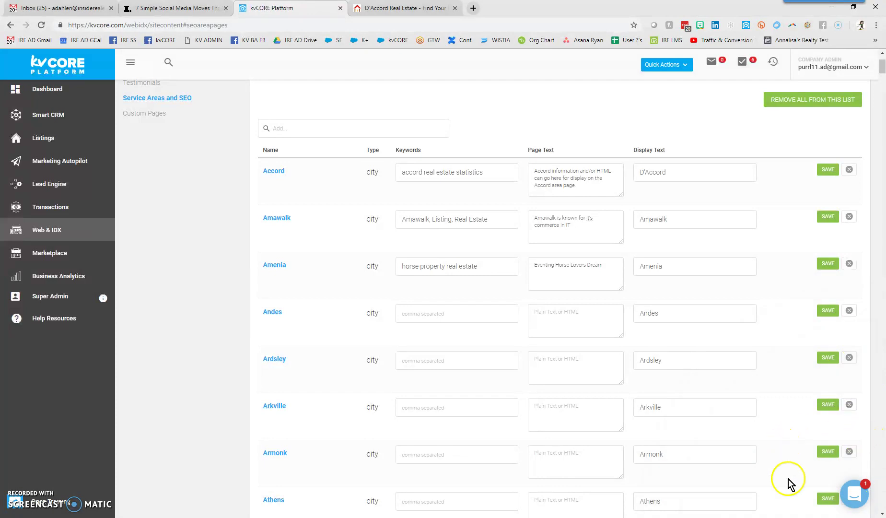
left_click(823, 266)
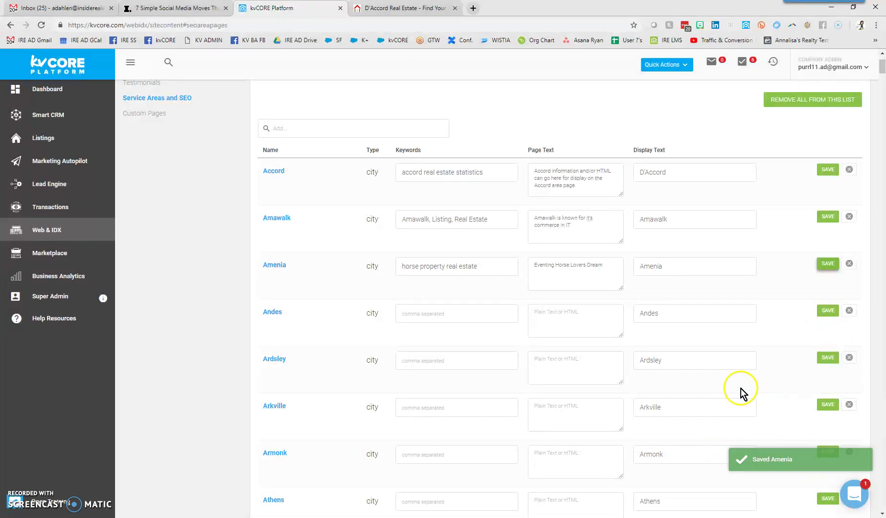
Switch to the public website, return to the homepage's list of covered areas and open the Amenia area page.
left_click(401, 14)
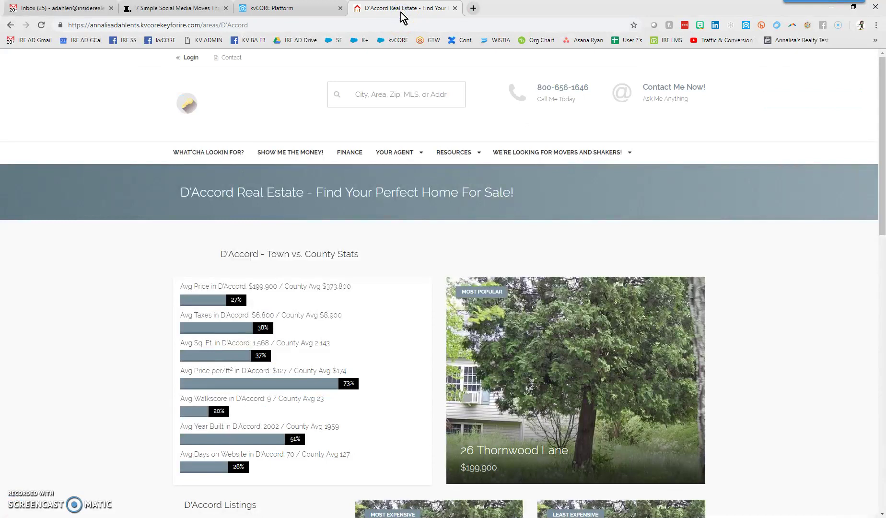
right_click(409, 10)
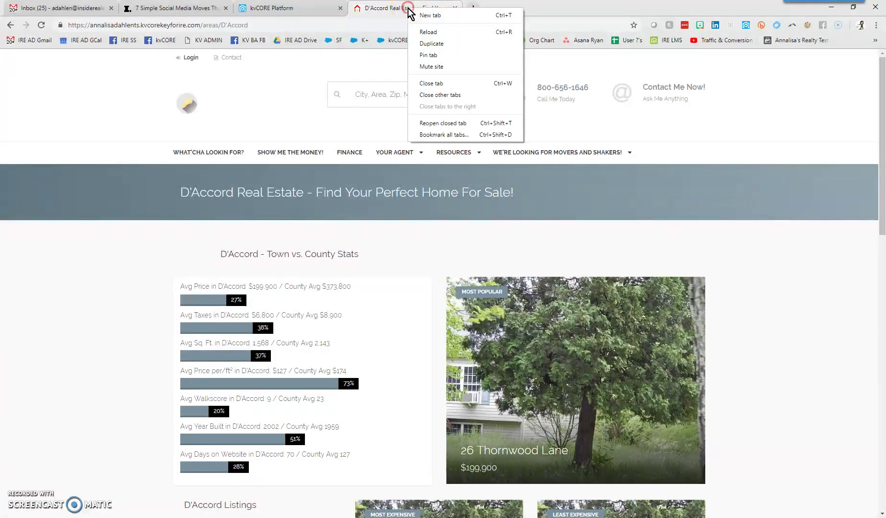
left_click(11, 26)
left_click(10, 26)
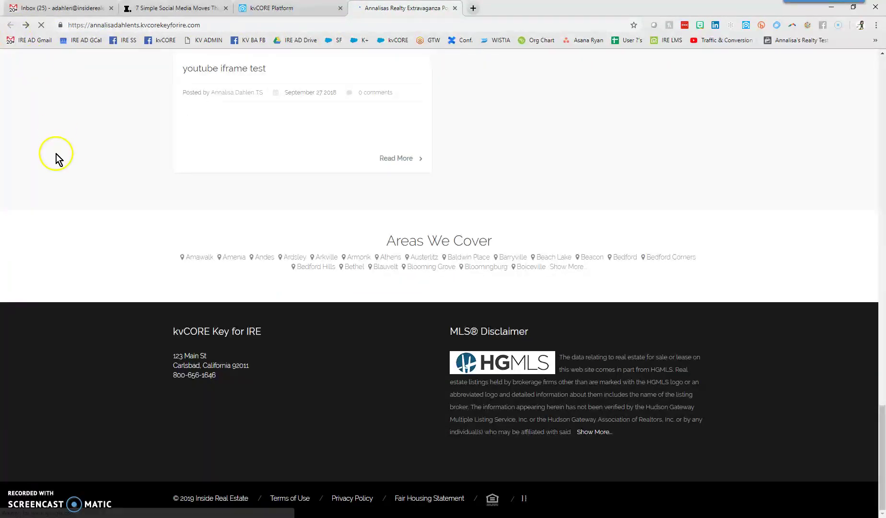
left_click(235, 258)
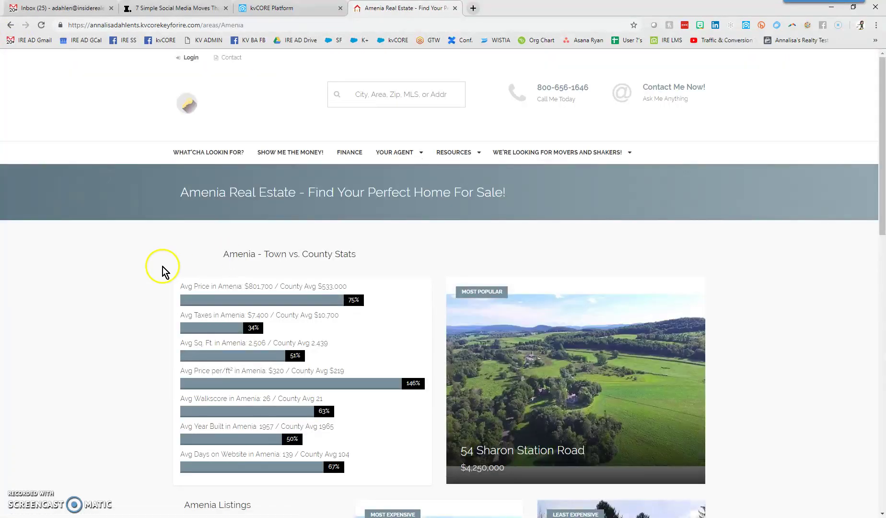
Check the custom page text below the chart and map on the Amenia area page.
scroll(135, 259, "down", 15)
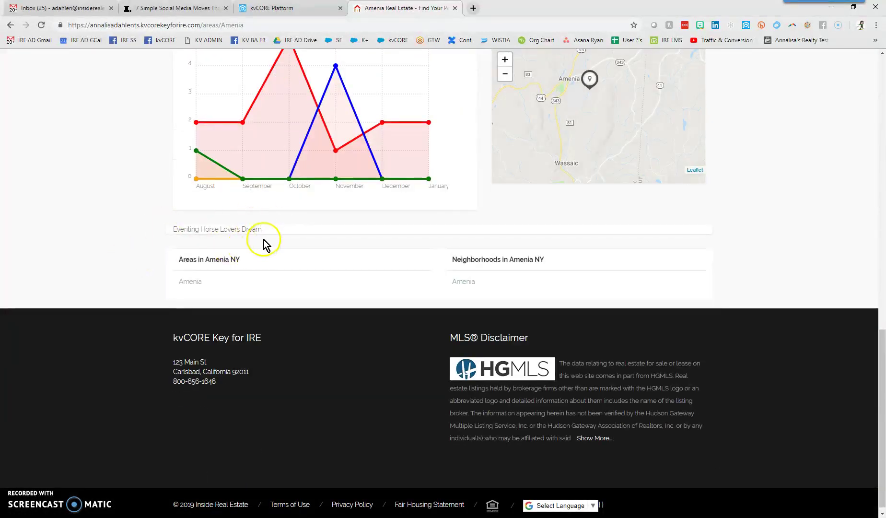
triple_click(170, 229)
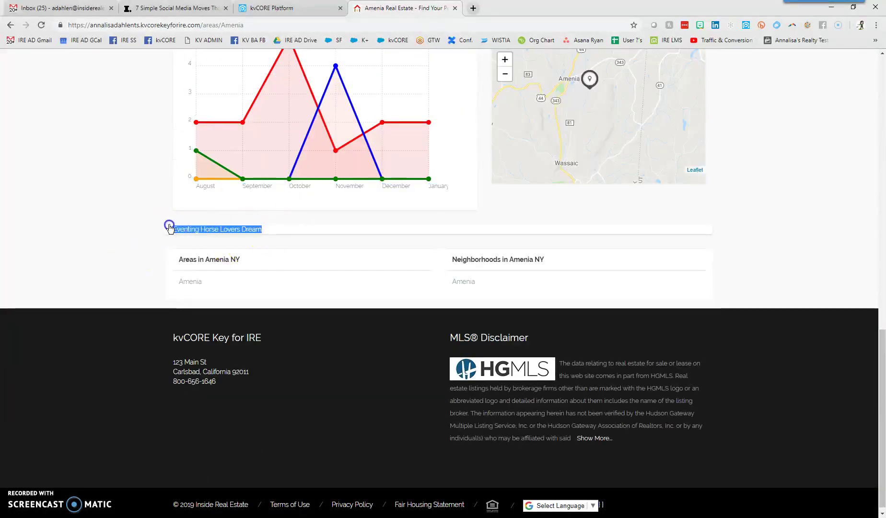
left_click(117, 248)
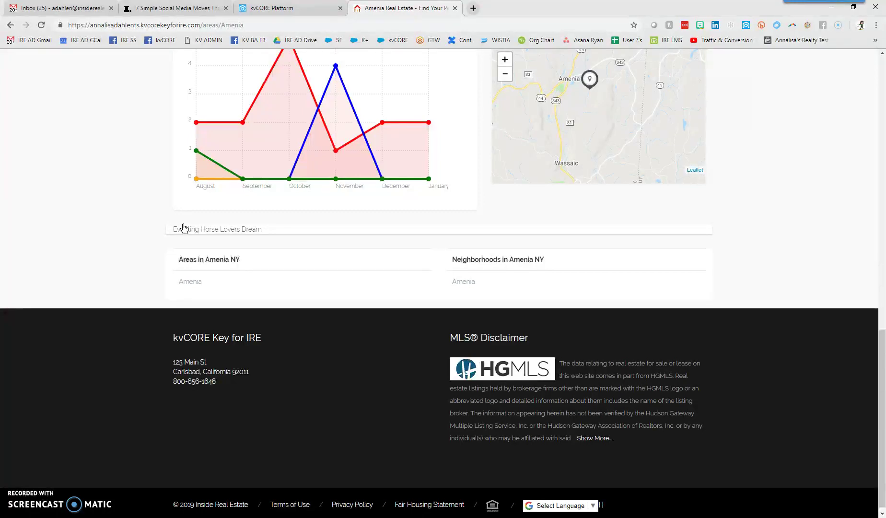
Switch back to the kvCORE platform, open the support messenger and return from the conversation to its home view.
left_click(313, 9)
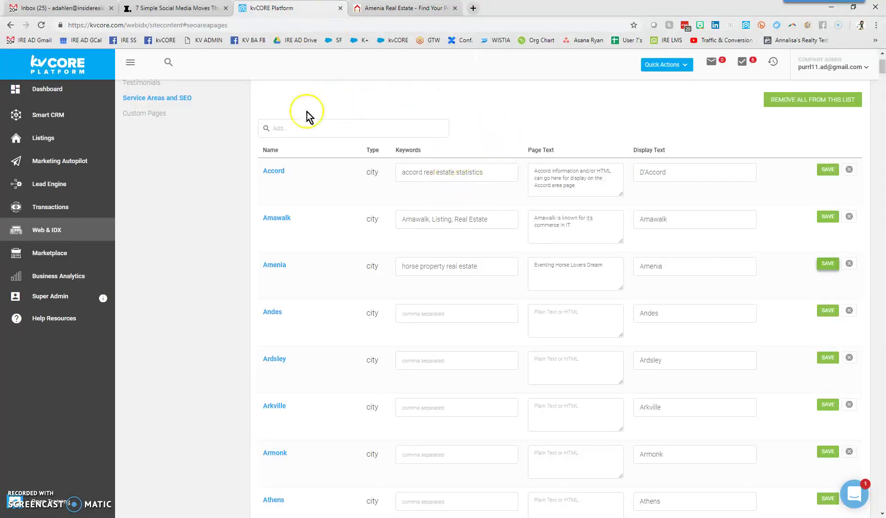
left_click(864, 501)
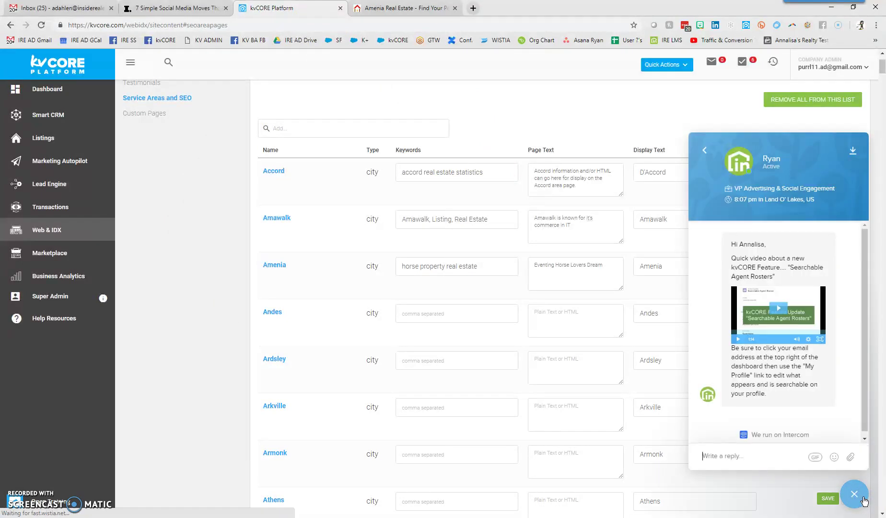
left_click(707, 151)
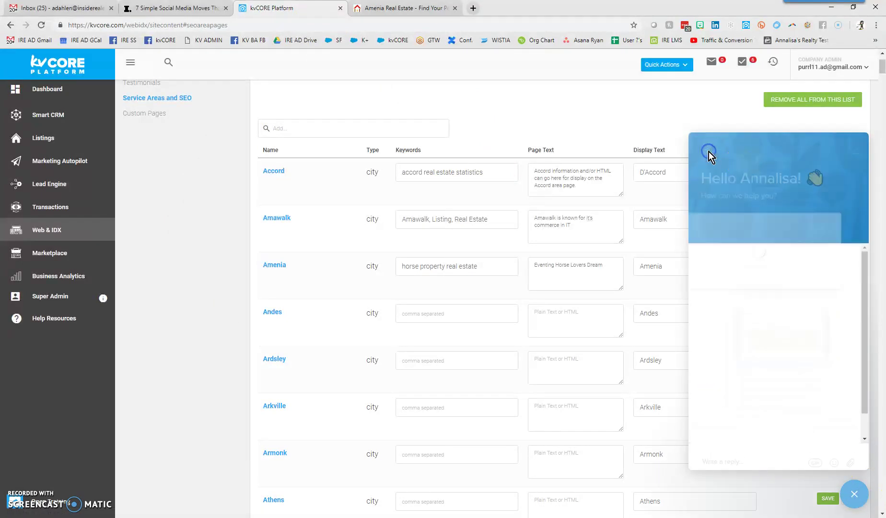